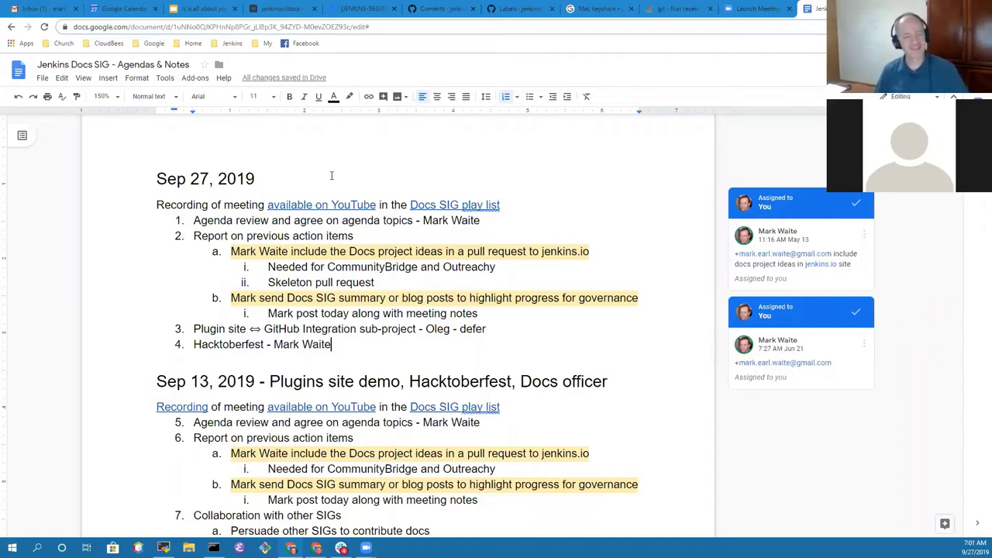
# - Go through the Sep 27, 2019 agenda, highlighting the previous action items, plugin site and Hacktoberfest topics in turn
pyautogui.click(224, 205)
pyautogui.press('Down')
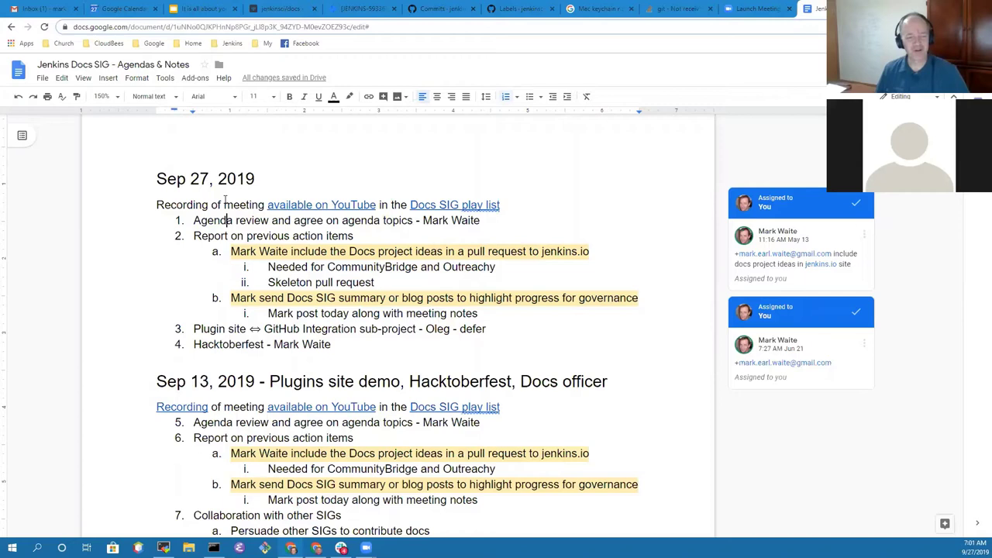
pyautogui.press('Down')
pyautogui.press('Home')
pyautogui.hotkey('shift', 'End')
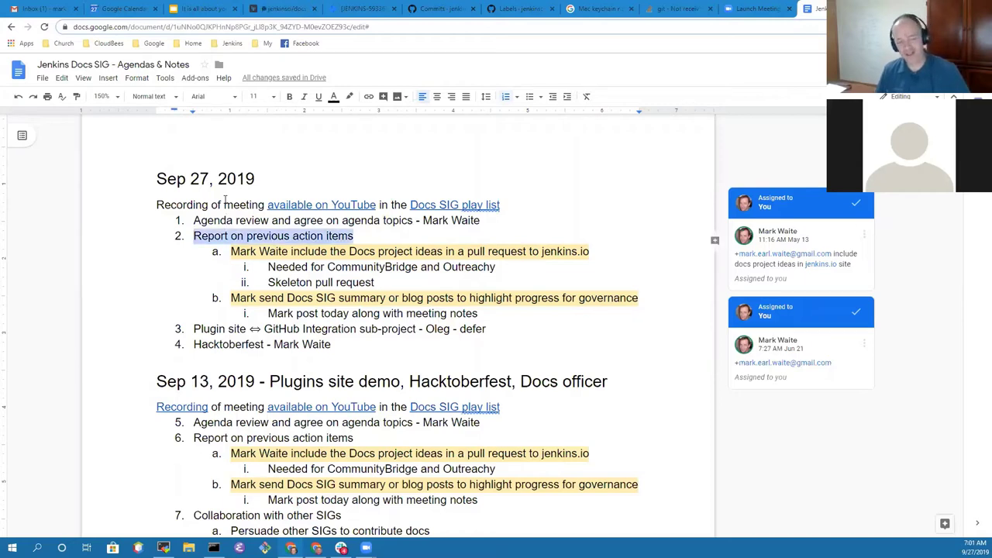
pyautogui.press('Down')
pyautogui.press('Down')
pyautogui.press('Down')
pyautogui.press('Down')
pyautogui.press('Down')
pyautogui.press('Down')
pyautogui.press('Home')
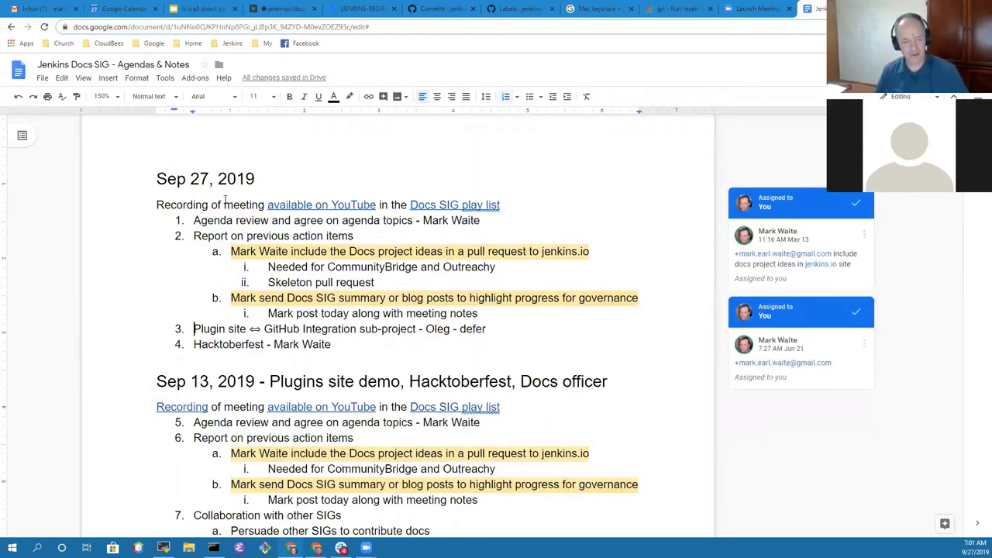
pyautogui.hotkey('shift', 'End')
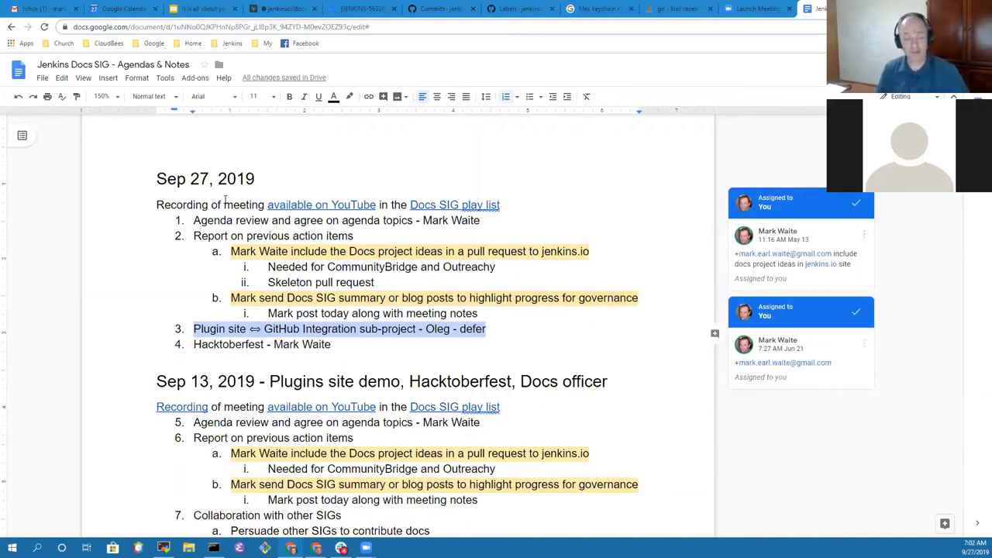
pyautogui.press('Down')
pyautogui.press('Home')
pyautogui.hotkey('shift', 'End')
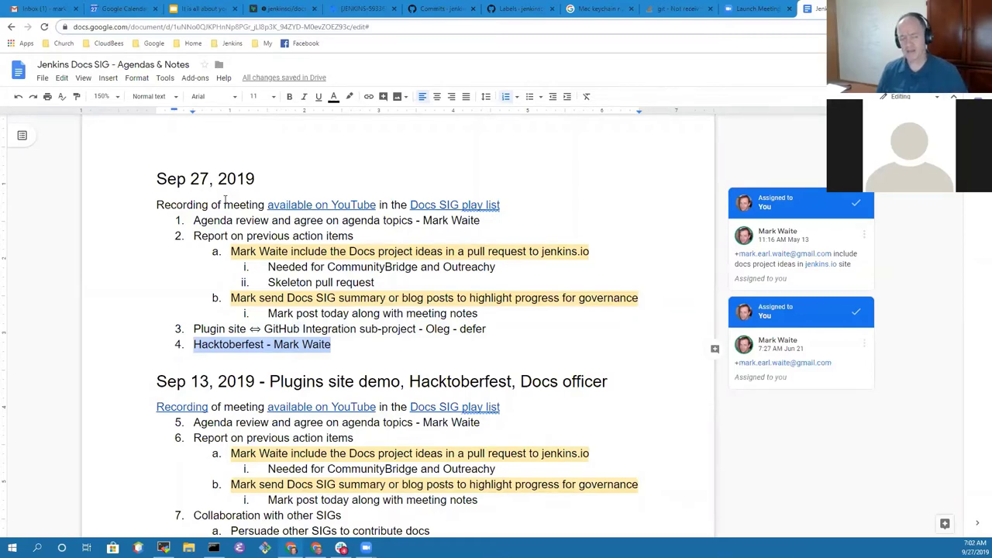
pyautogui.press('Right')
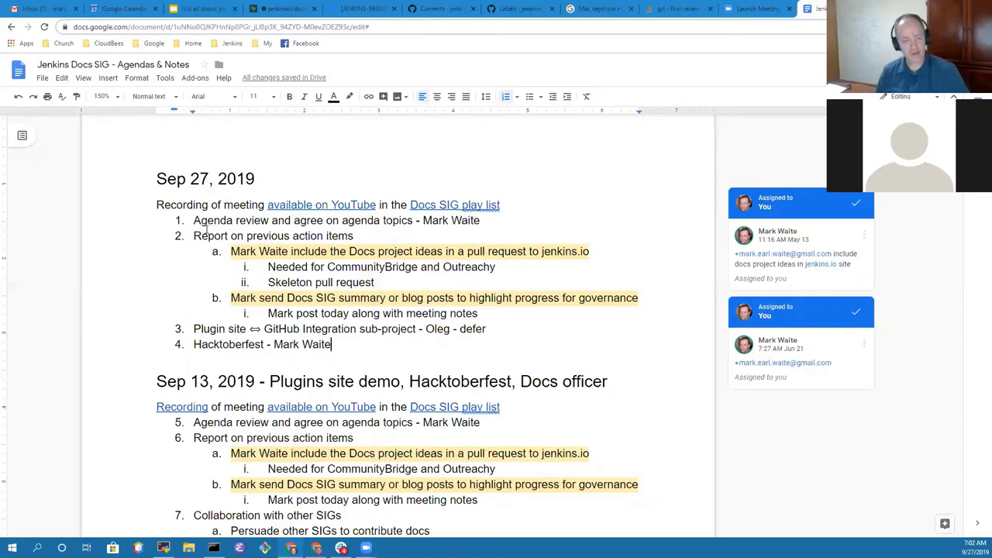
# - Review the action item about including the Docs project ideas in a jenkins.io pull request, together with its sub-notes
pyautogui.click(292, 252)
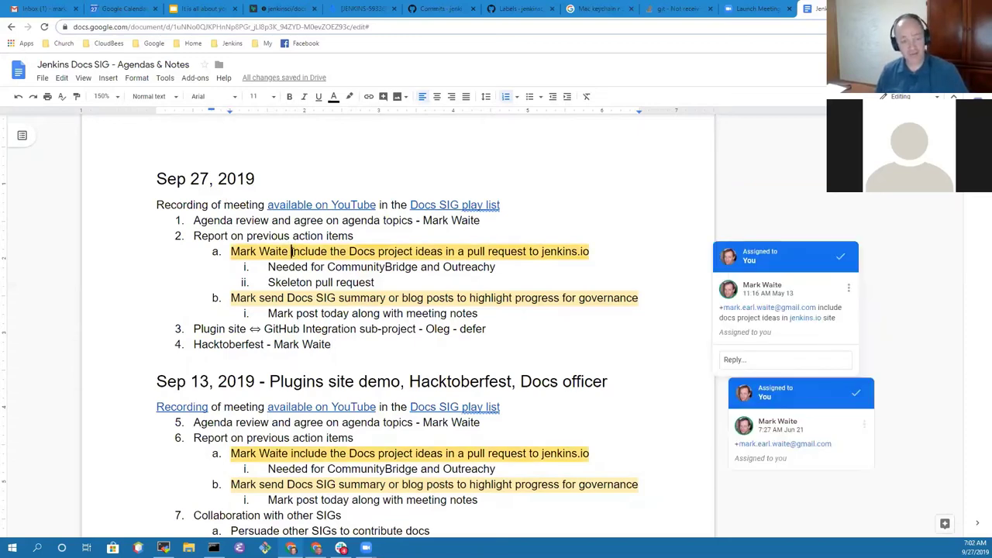
pyautogui.hotkey('shift', 'End')
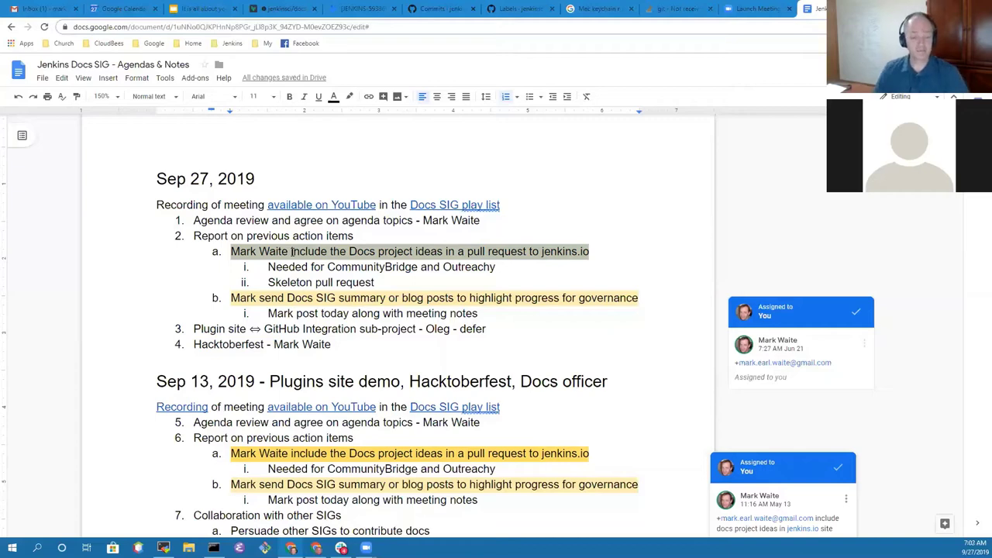
pyautogui.click(311, 268)
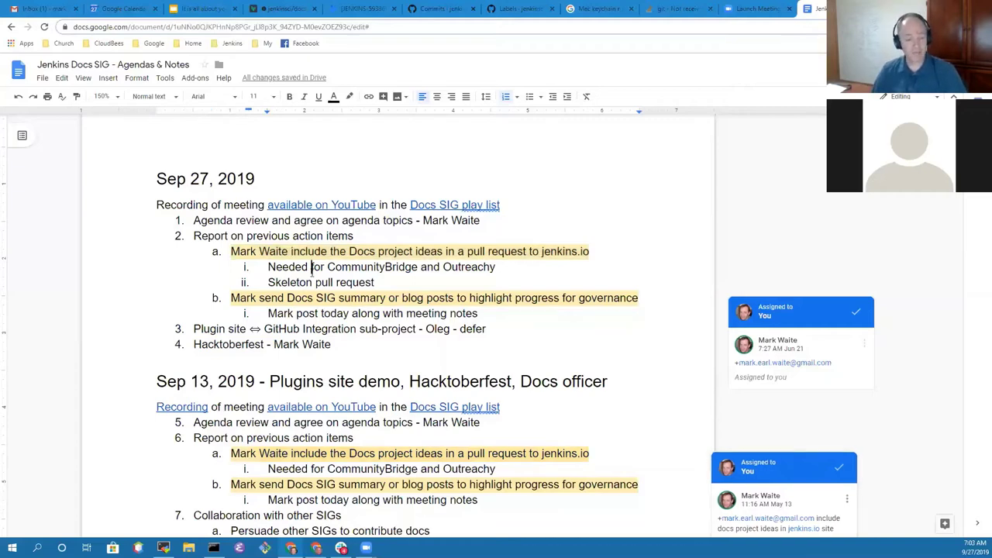
pyautogui.press('Home')
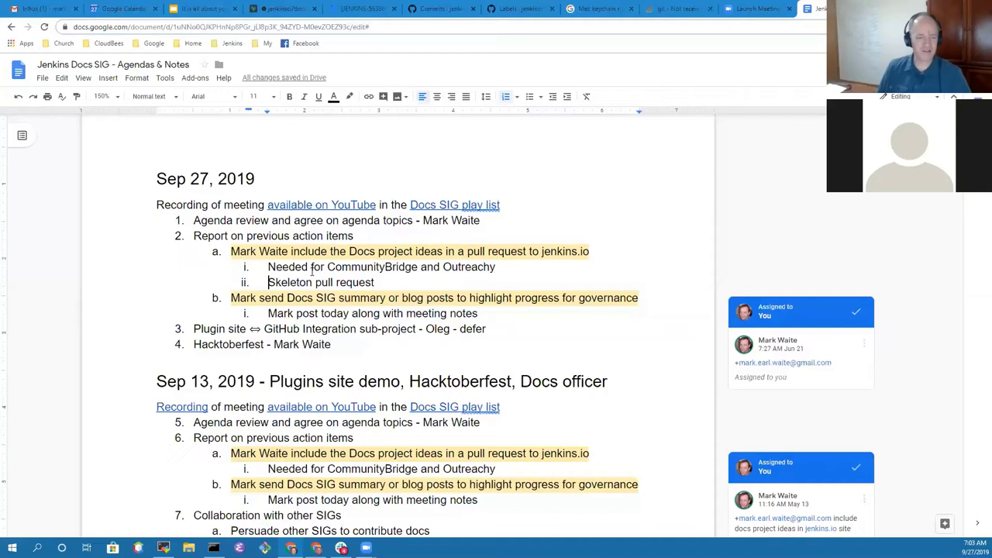
pyautogui.press('Down')
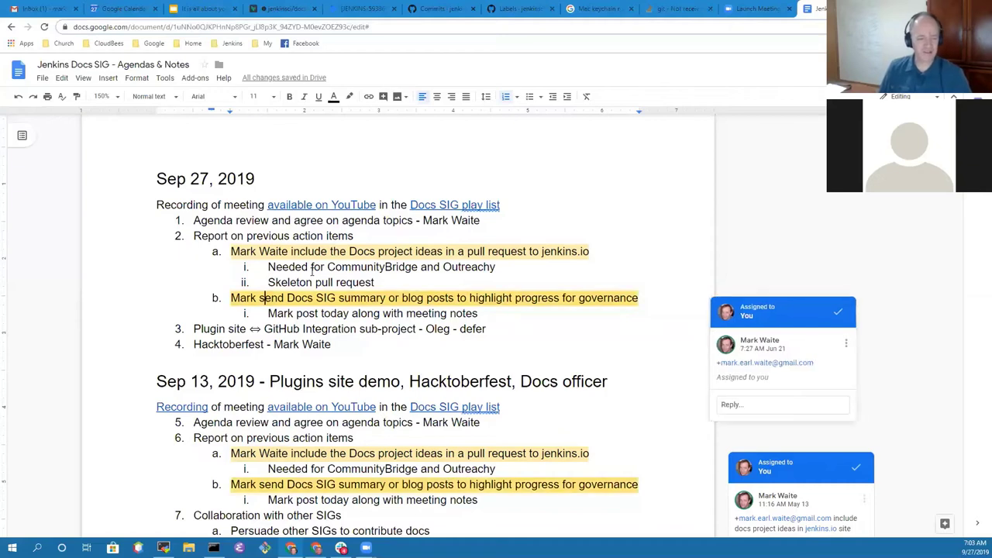
# - Add the sub-note "GitHub integration with docs" under the Sep 27 action item about the Docs SIG summary or blog posts
pyautogui.click(382, 297)
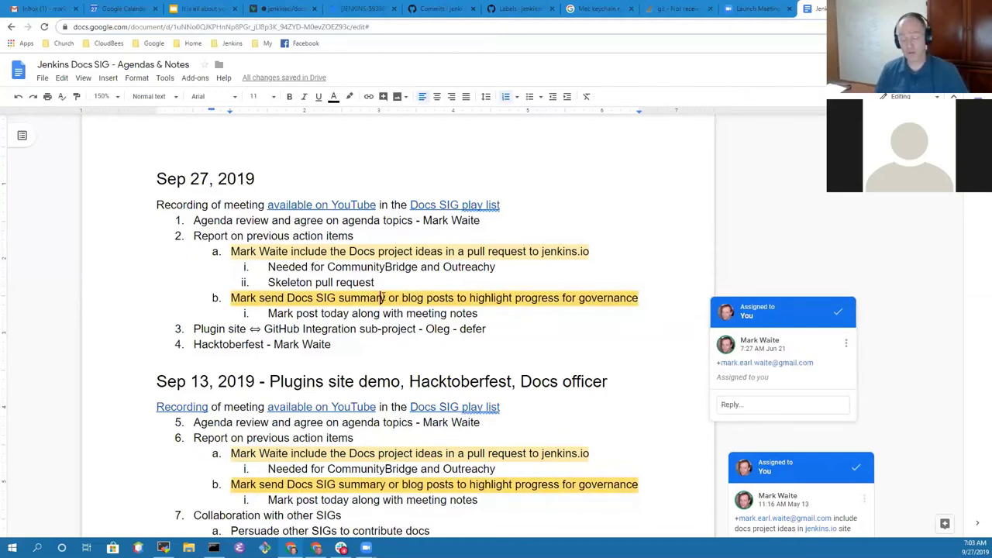
pyautogui.press('Down')
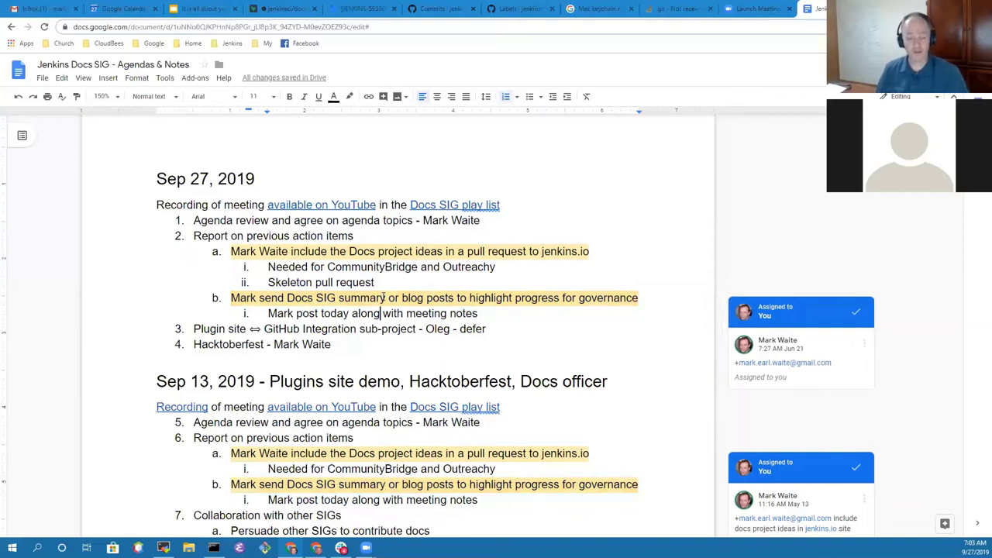
pyautogui.press('End')
pyautogui.press('Return')
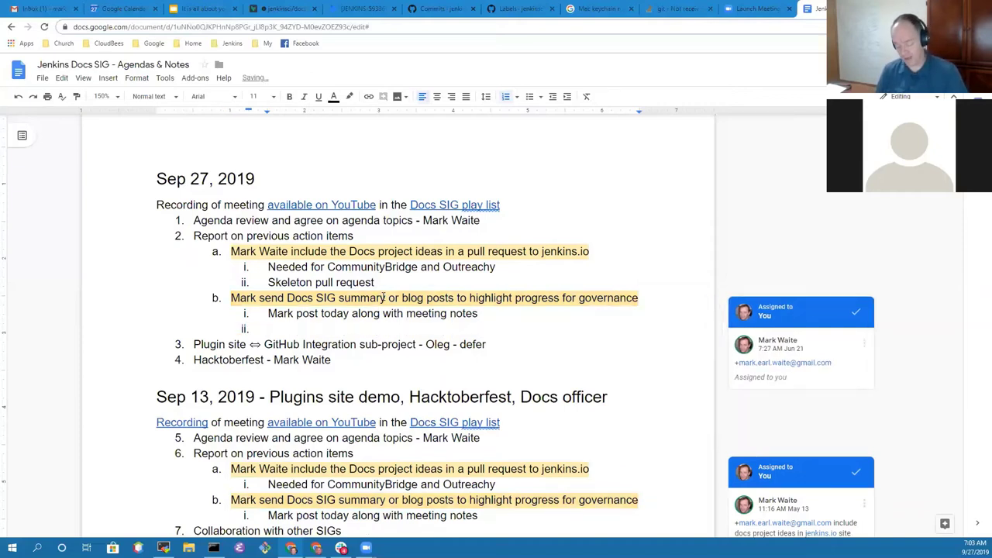
pyautogui.write('GitHub intr')
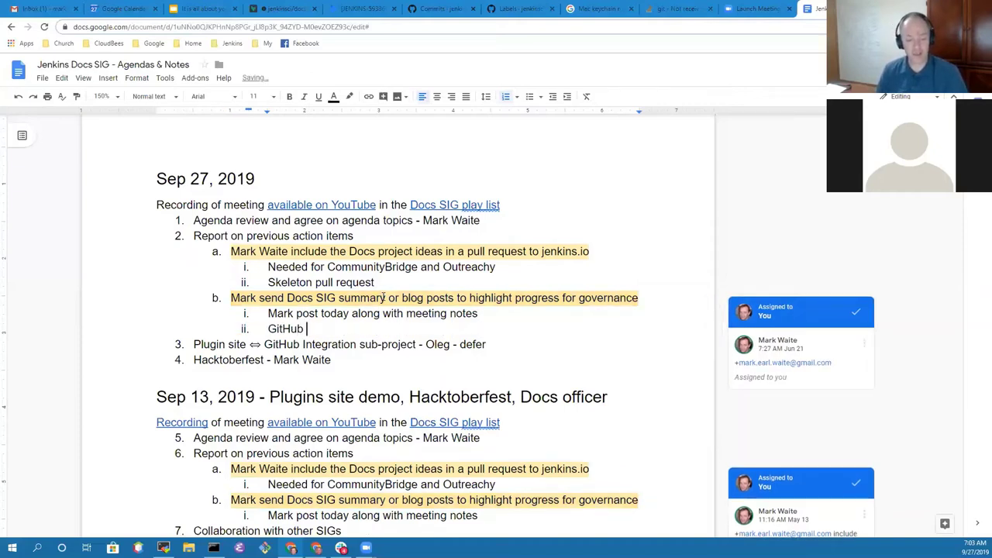
pyautogui.press('BackSpace')
pyautogui.write('egrat')
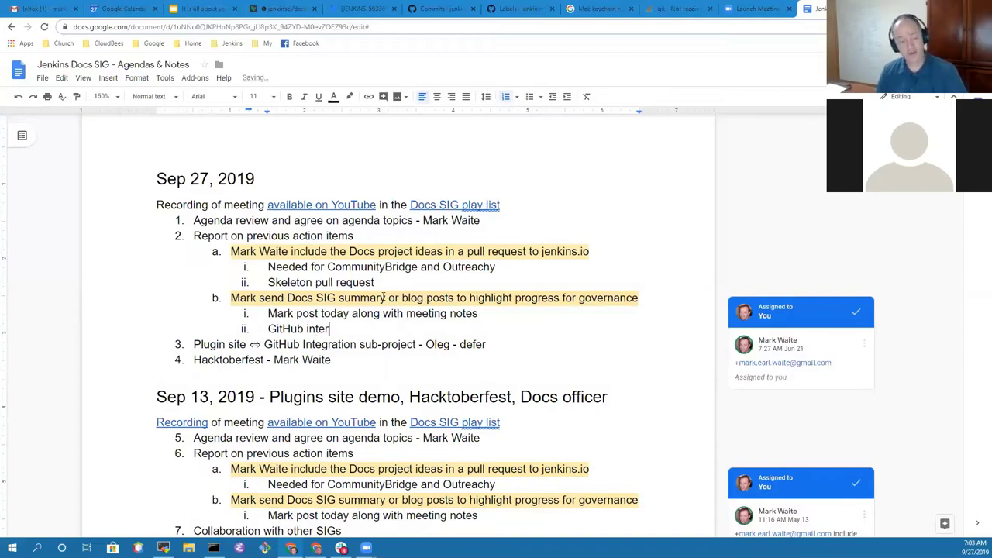
pyautogui.write('ion')
pyautogui.press('BackSpace')
pyautogui.press('BackSpace')
pyautogui.press('BackSpace')
pyautogui.press('BackSpace')
pyautogui.press('BackSpace')
pyautogui.press('BackSpace')
pyautogui.press('BackSpace')
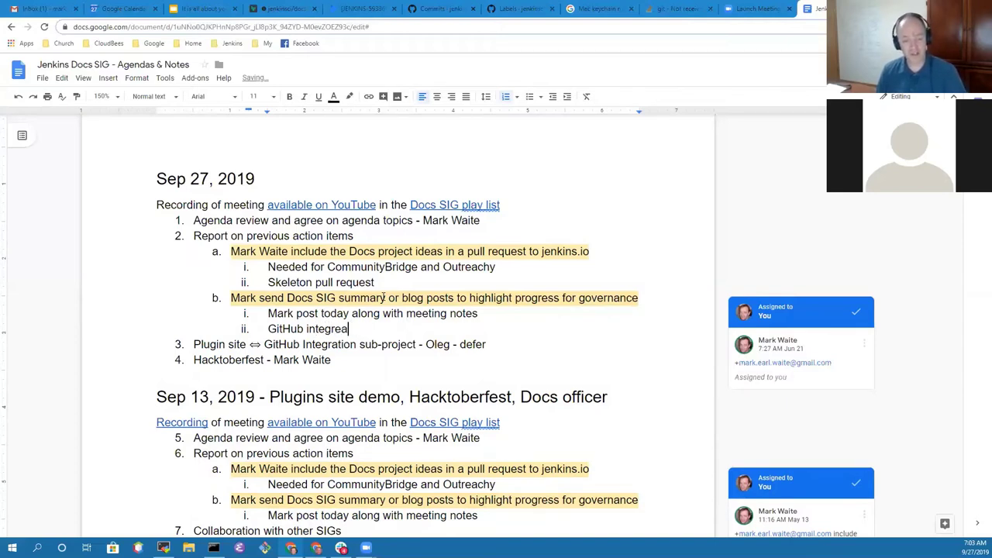
pyautogui.write('gration with docs')
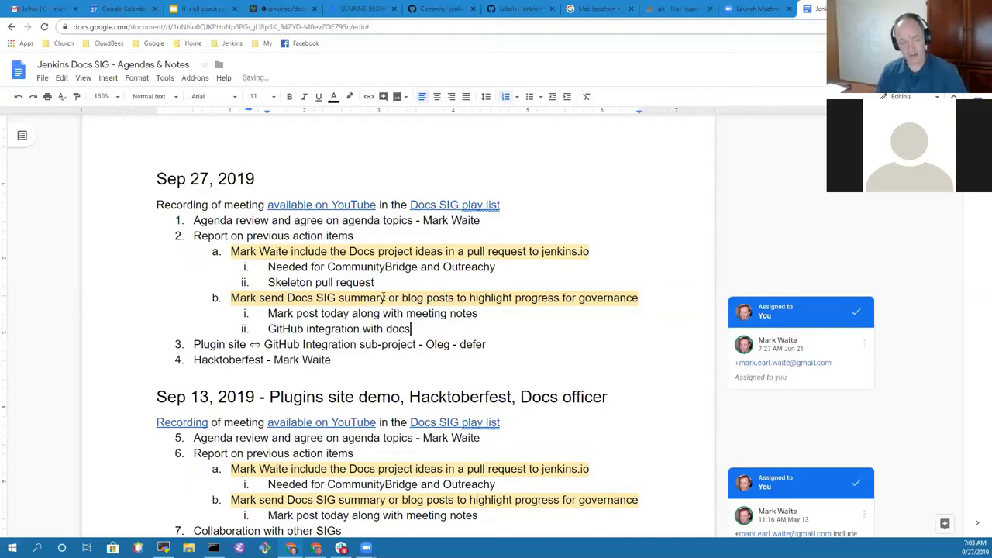
# - Add another sub-note reading "Increase in docs from GitHub" below the GitHub integration note
pyautogui.press('Return')
pyautogui.write('Inc')
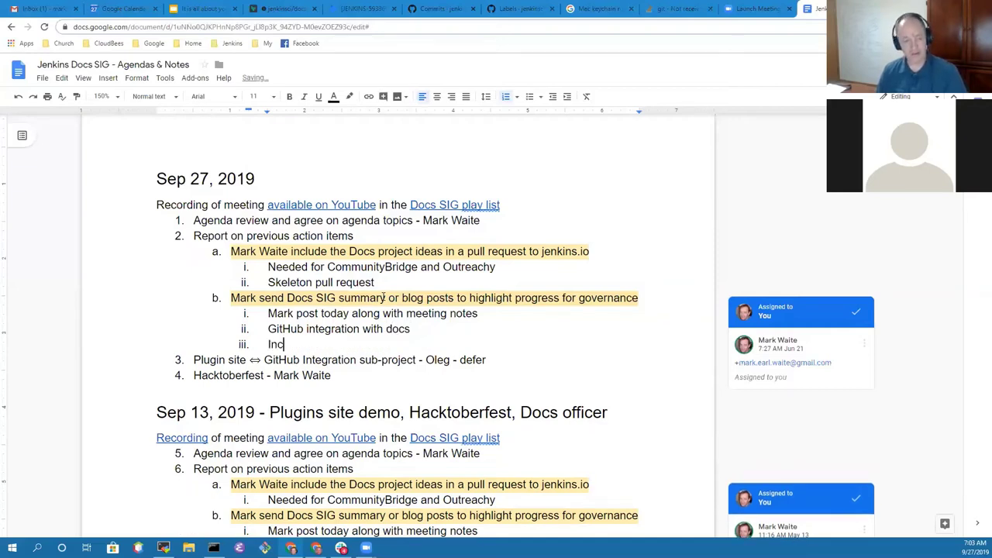
pyautogui.write('rease in docs form')
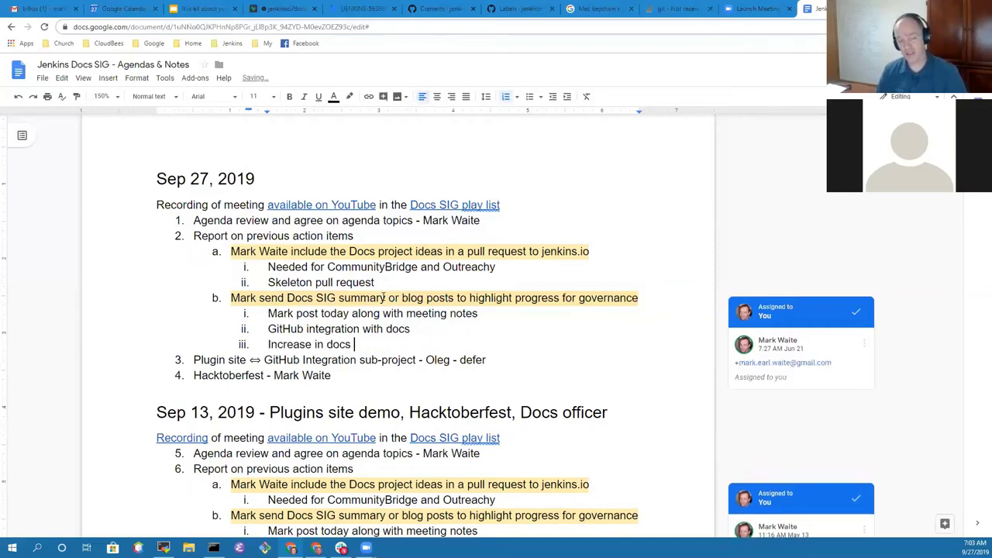
pyautogui.press('BackSpace')
pyautogui.press('BackSpace')
pyautogui.press('BackSpace')
pyautogui.write('rom ')
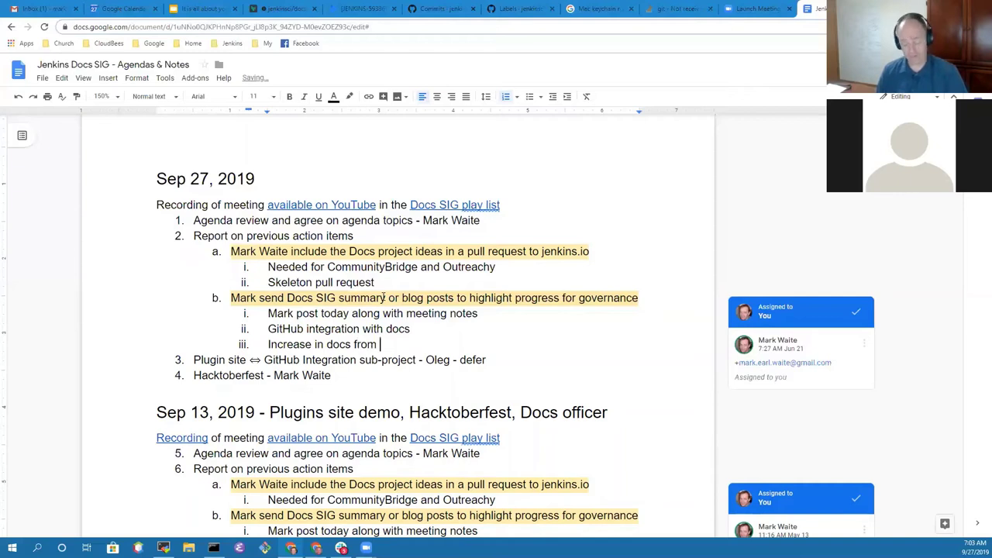
pyautogui.write('GitHub')
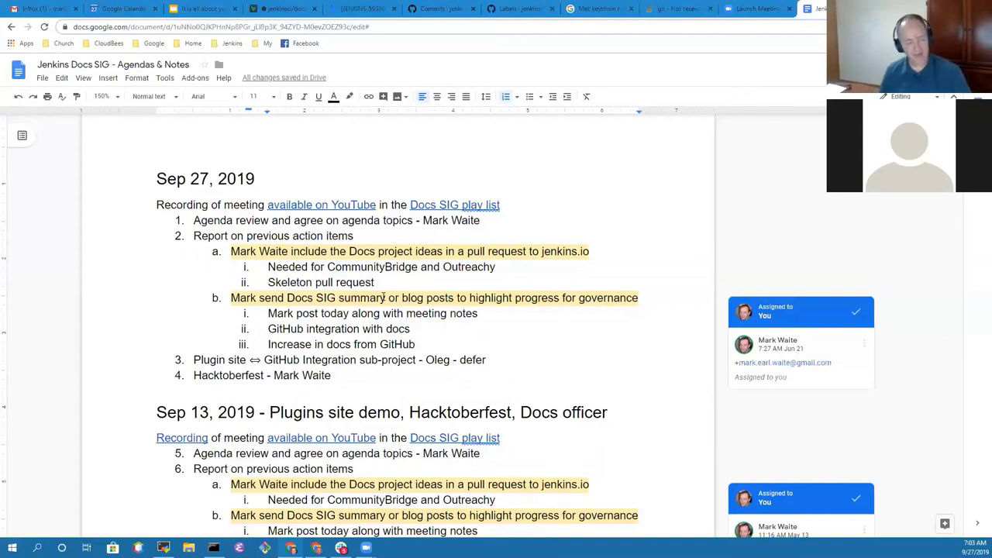
# - Pass over the deferred plugin site topic and highlight the Hacktoberfest item in the Sep 27 agenda
pyautogui.press('Down')
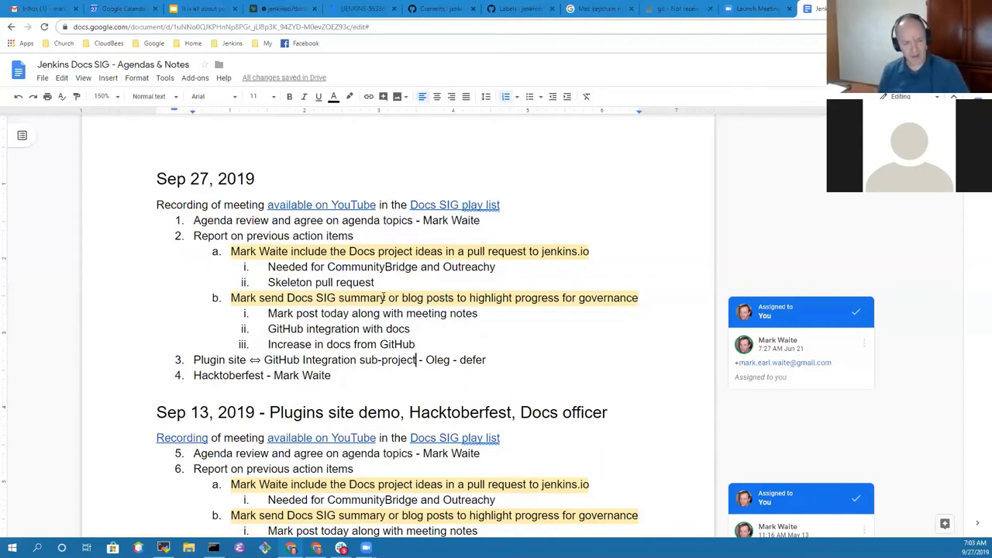
pyautogui.press('Down')
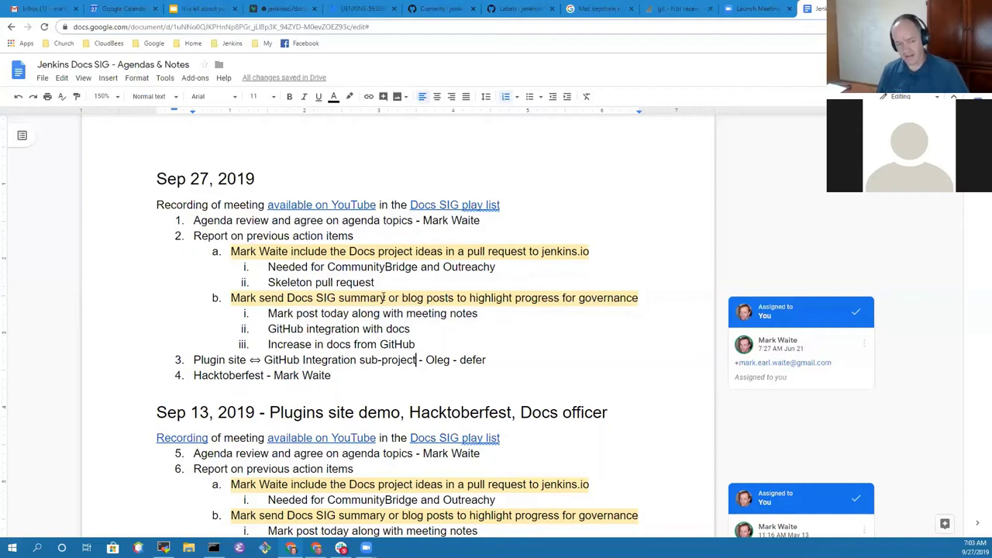
pyautogui.hotkey('shift', 'End')
pyautogui.press('Down')
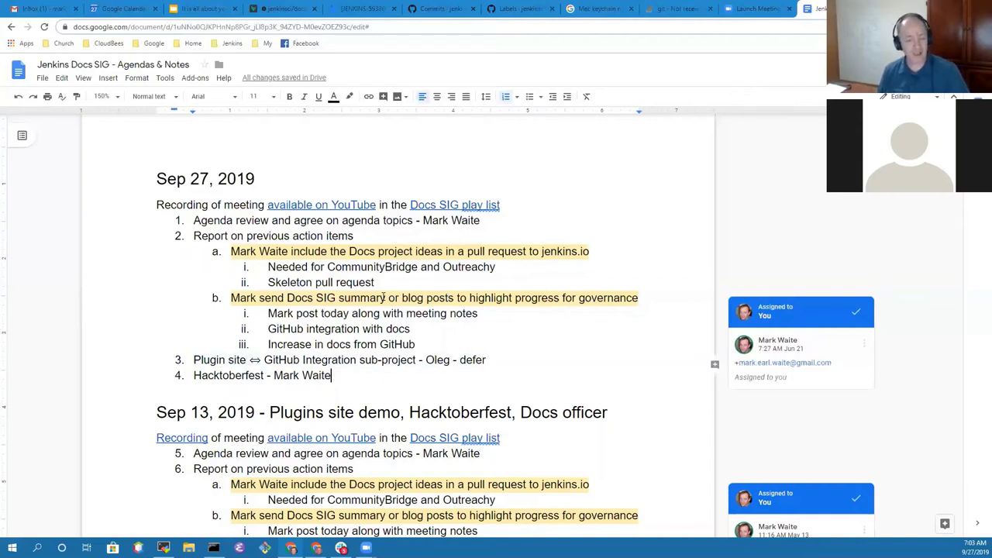
pyautogui.press('Home')
pyautogui.hotkey('shift', 'End')
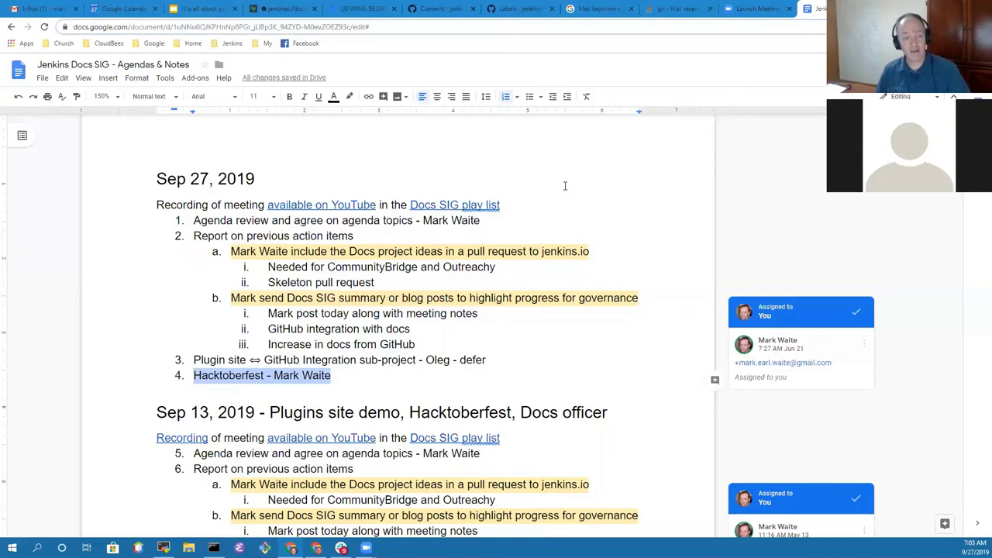
# - Look through the coding and writing slides of the "It is all about you!" presentation and return to the Hacktoberfest agenda item
pyautogui.click(204, 12)
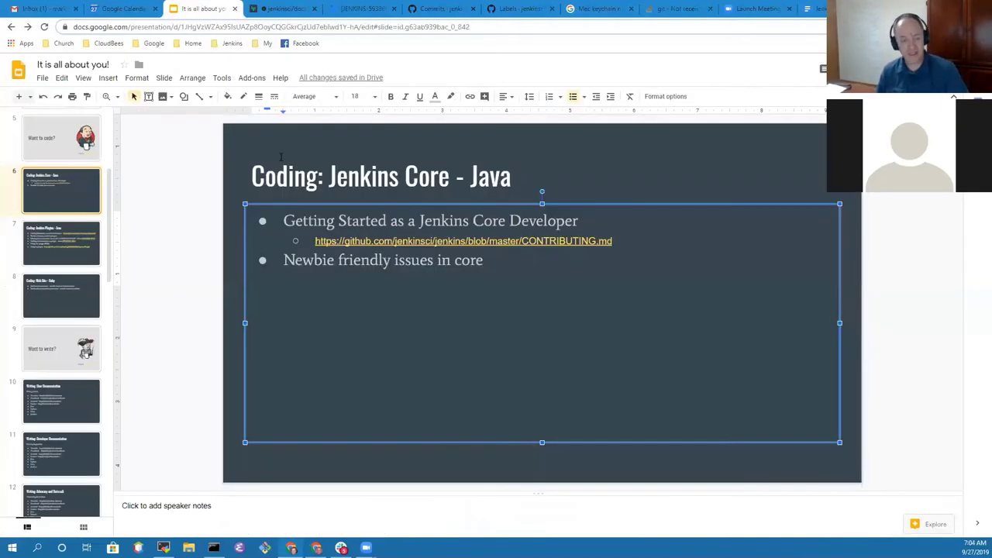
pyautogui.click(55, 151)
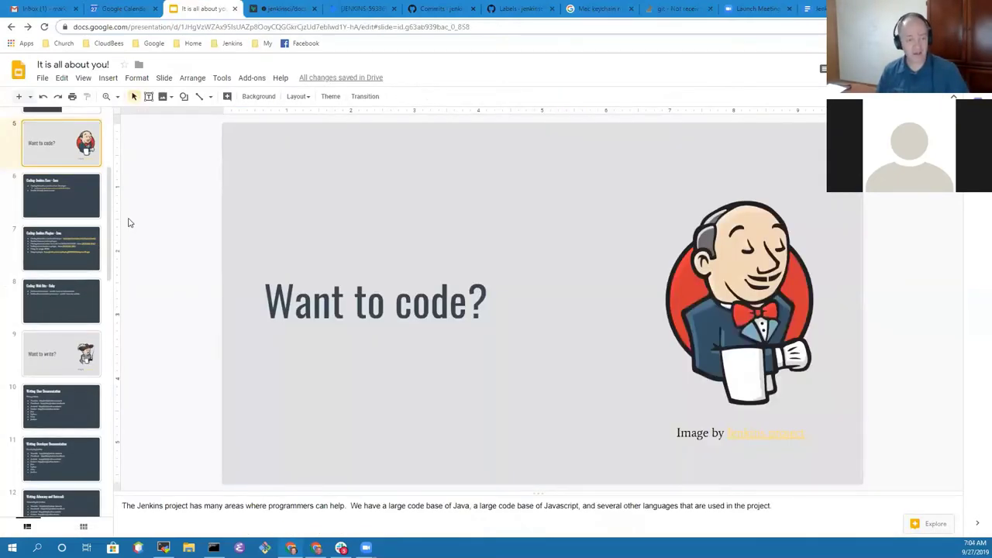
pyautogui.scroll(3, 74, 147)
pyautogui.click(74, 147)
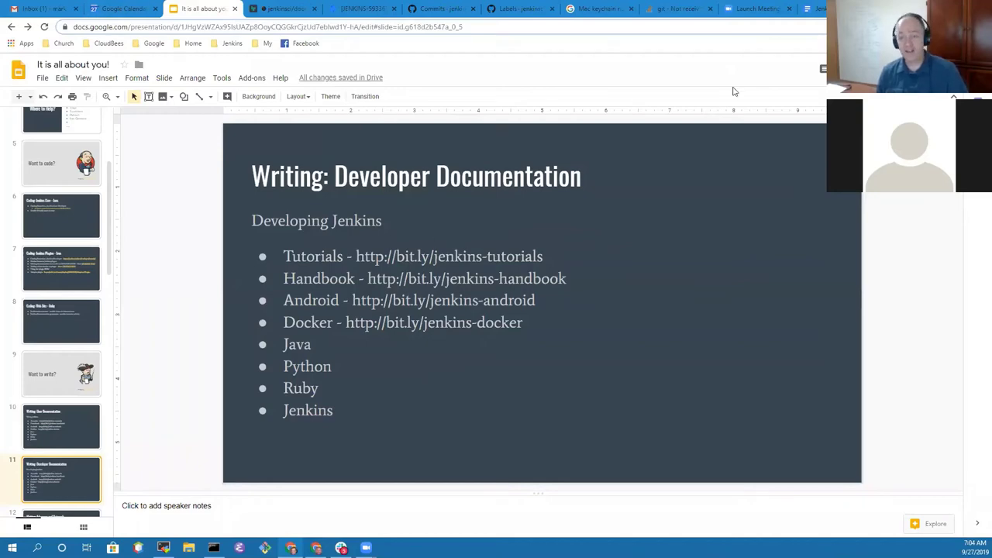
pyautogui.click(822, 9)
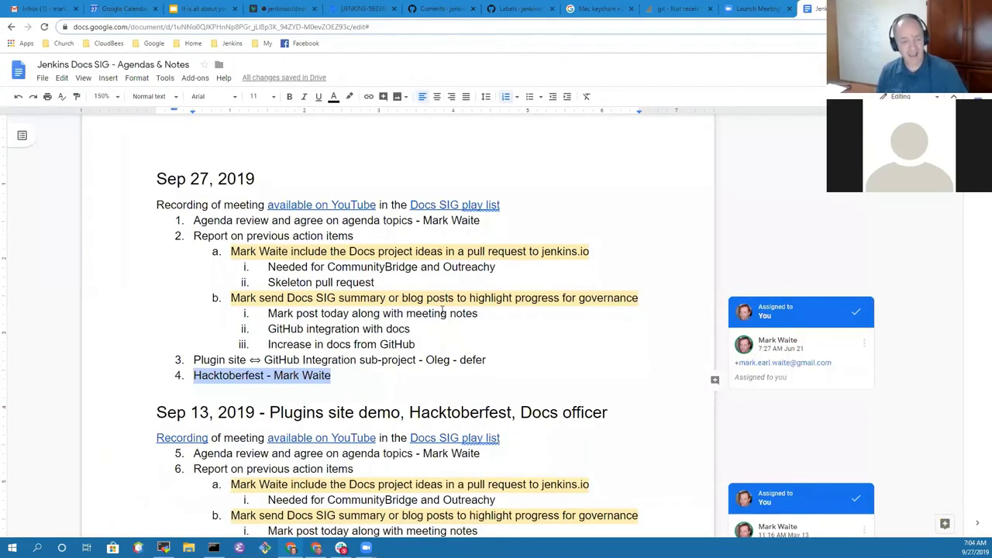
pyautogui.click(349, 379)
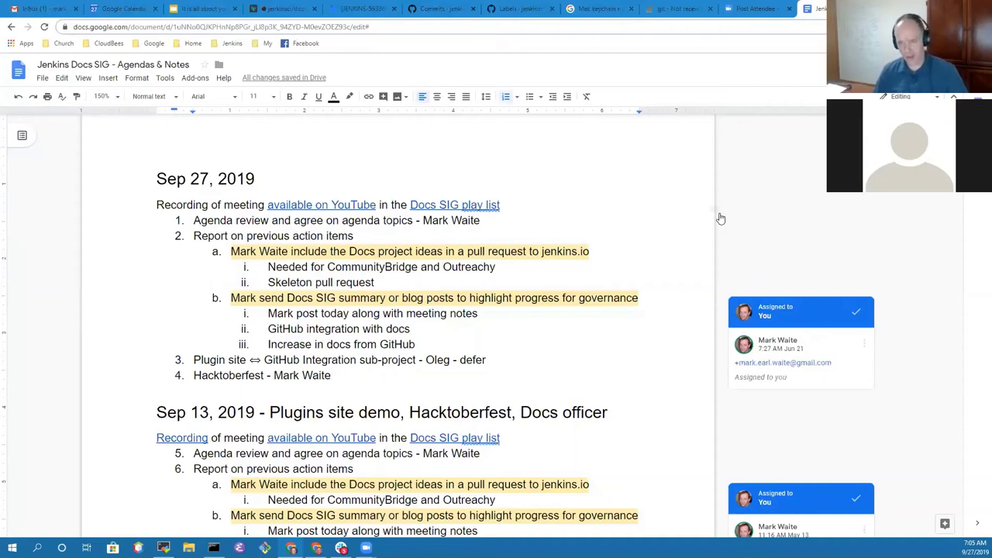
pyautogui.hotkey('ctrl', 't')
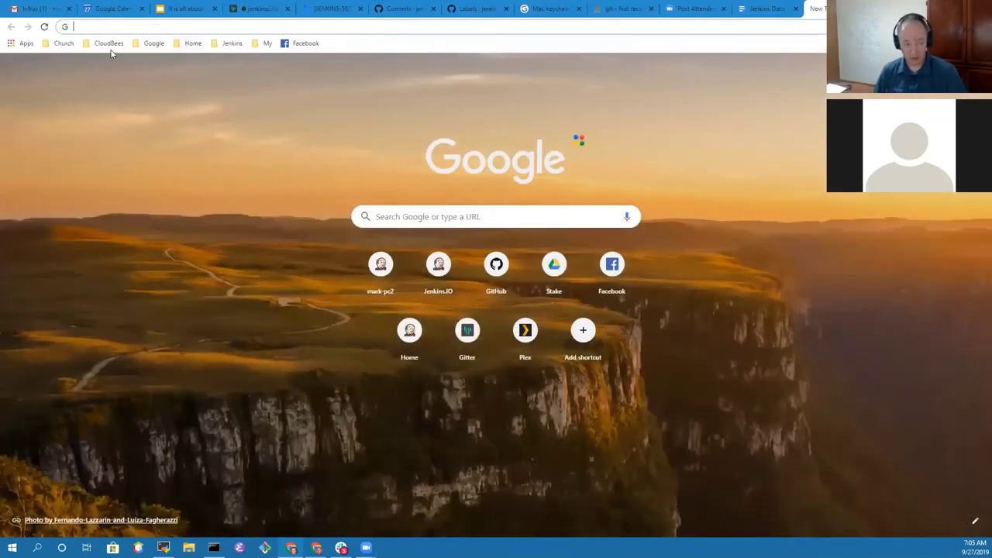
pyautogui.hotkey('ctrl', 'w')
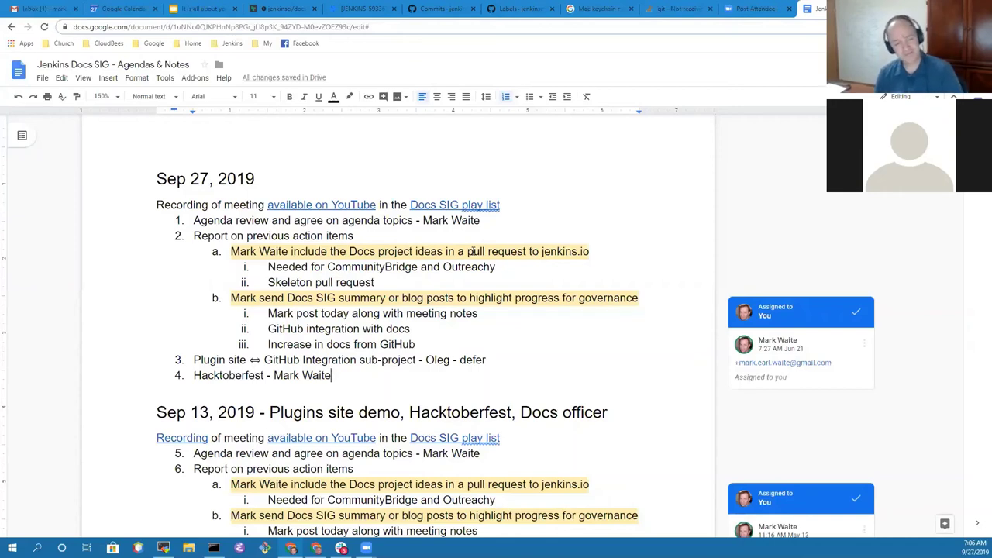
pyautogui.press('Up')
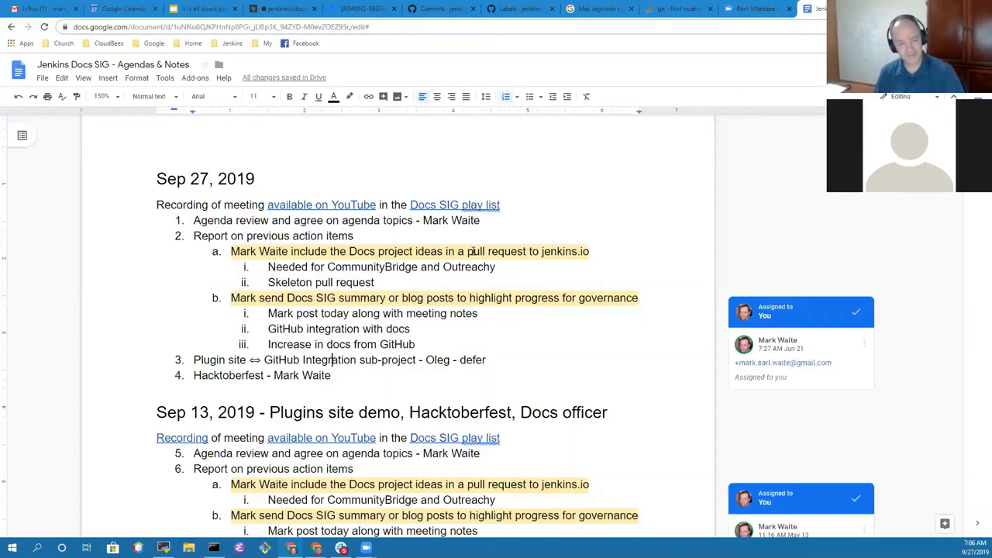
pyautogui.press('Up')
pyautogui.press('Up')
pyautogui.press('End')
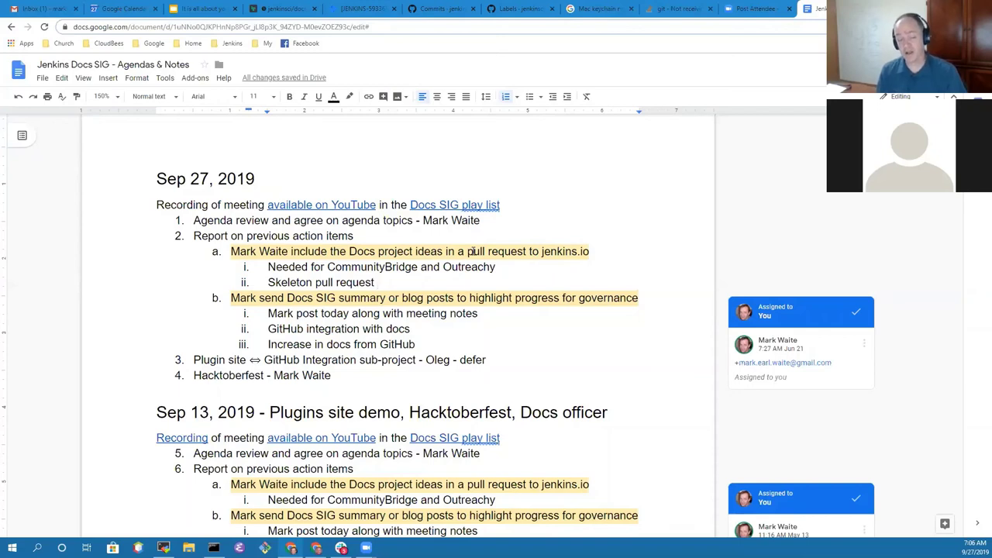
pyautogui.press('Down')
pyautogui.press('Down')
pyautogui.press('Down')
pyautogui.press('Down')
pyautogui.press('Down')
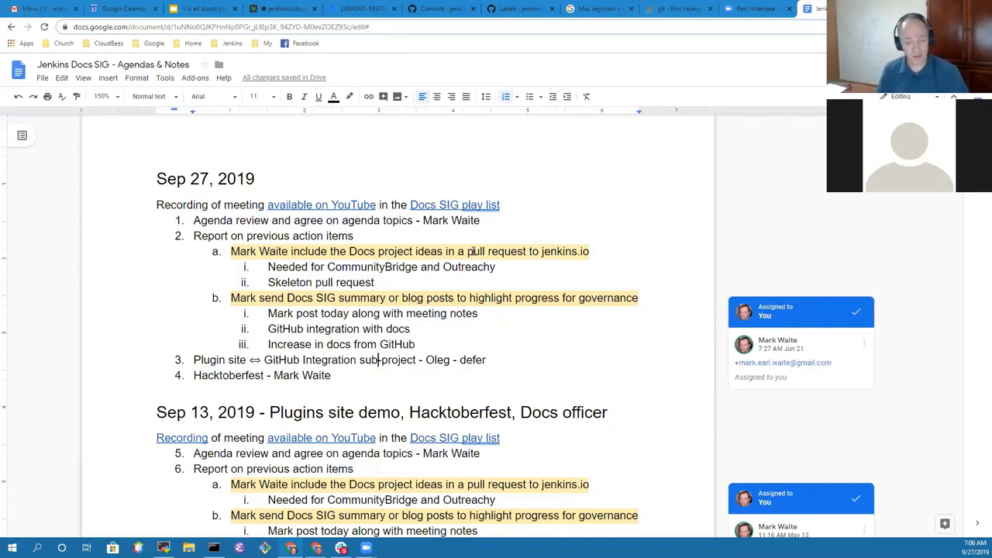
pyautogui.press('Up')
pyautogui.press('End')
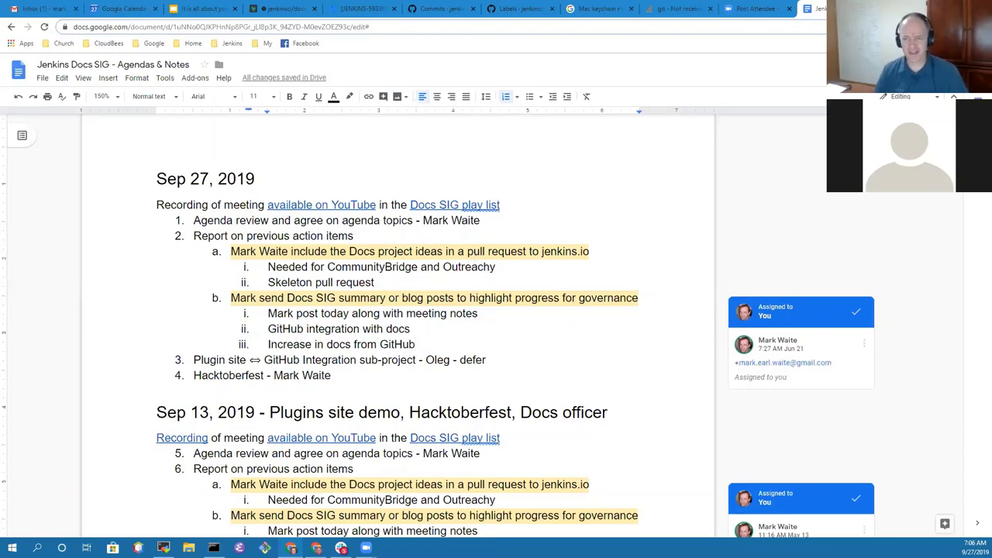
# - Open the Jenkins documentation site in a new browser tab and examine the Extend Jenkins how-to guides and the Plugin development topic
pyautogui.hotkey('ctrl', 't')
pyautogui.click(225, 43)
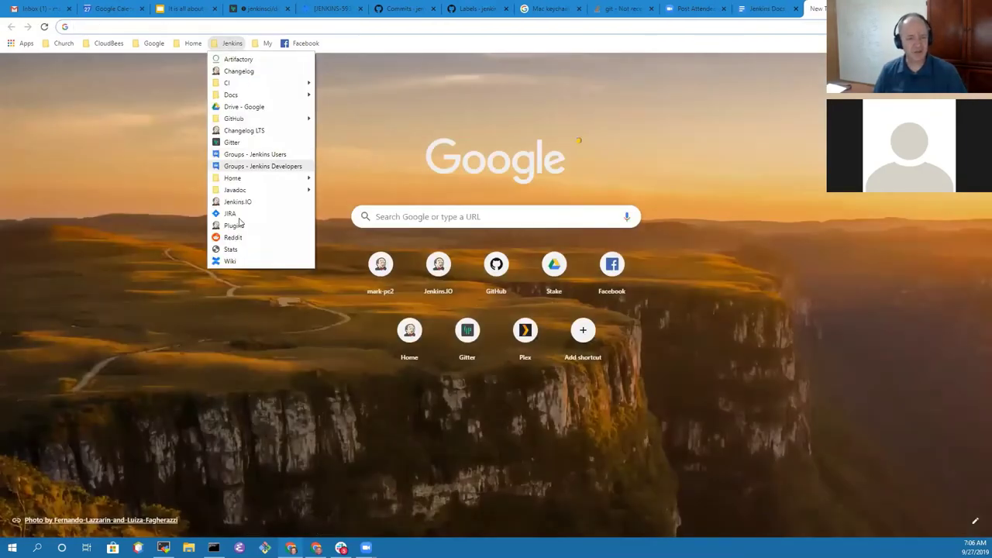
pyautogui.click(247, 200)
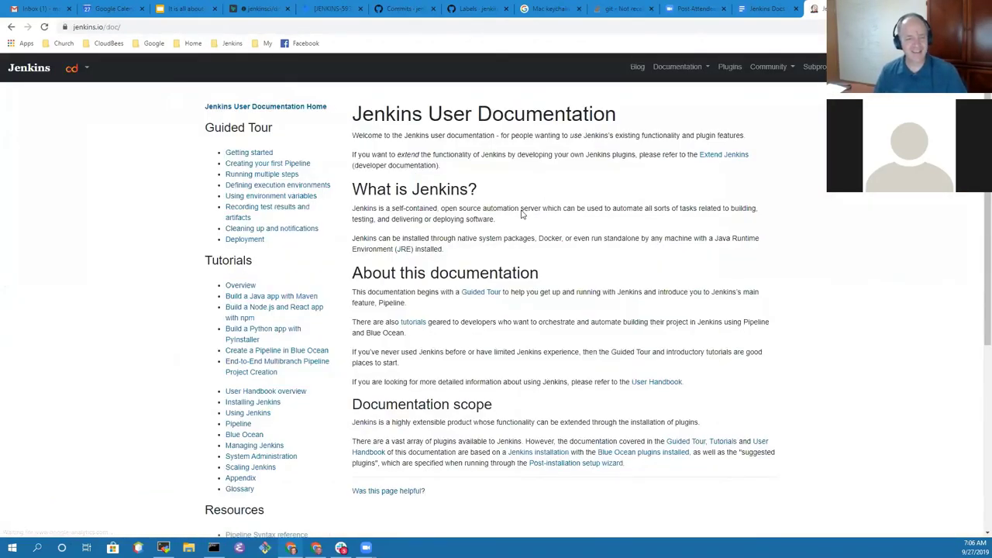
pyautogui.click(707, 68)
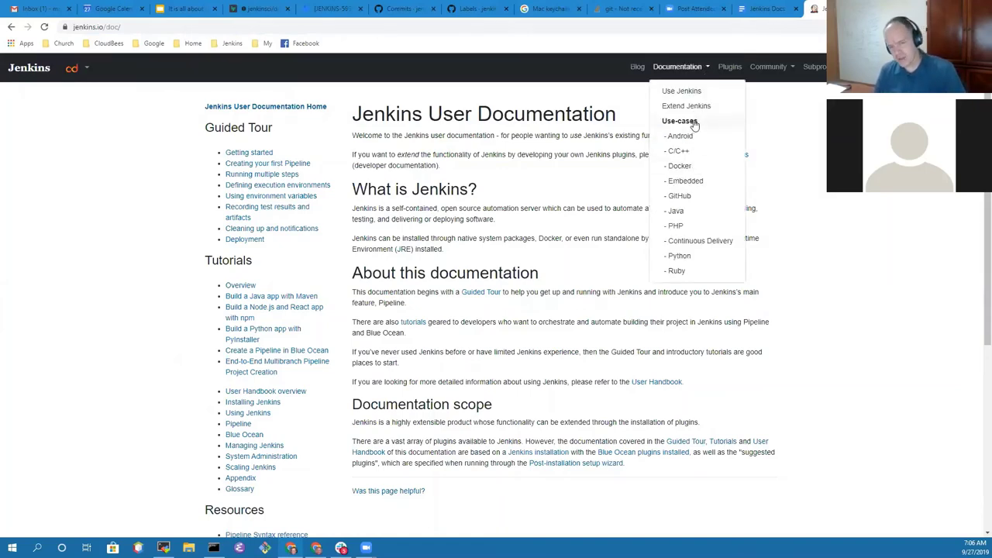
pyautogui.click(687, 106)
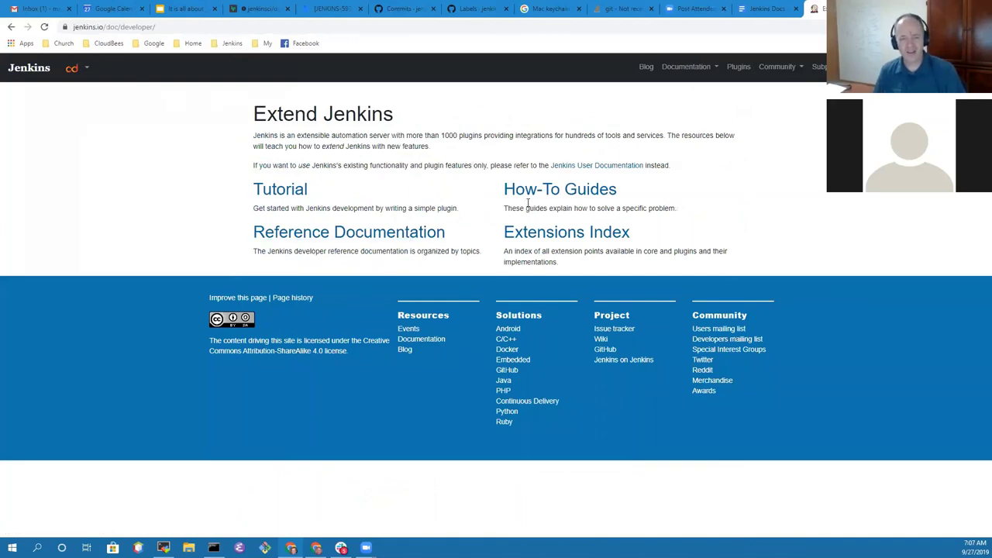
pyautogui.click(511, 194)
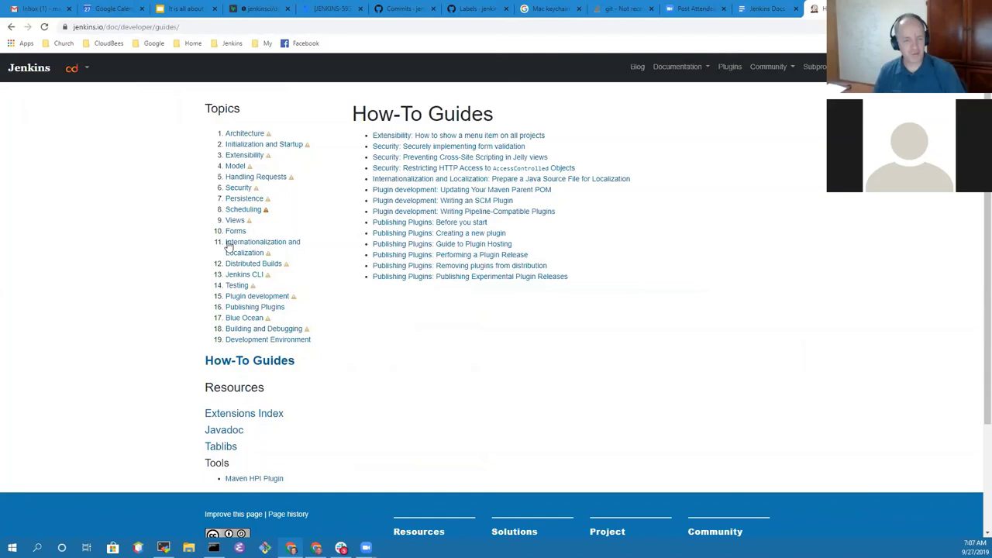
pyautogui.click(266, 299)
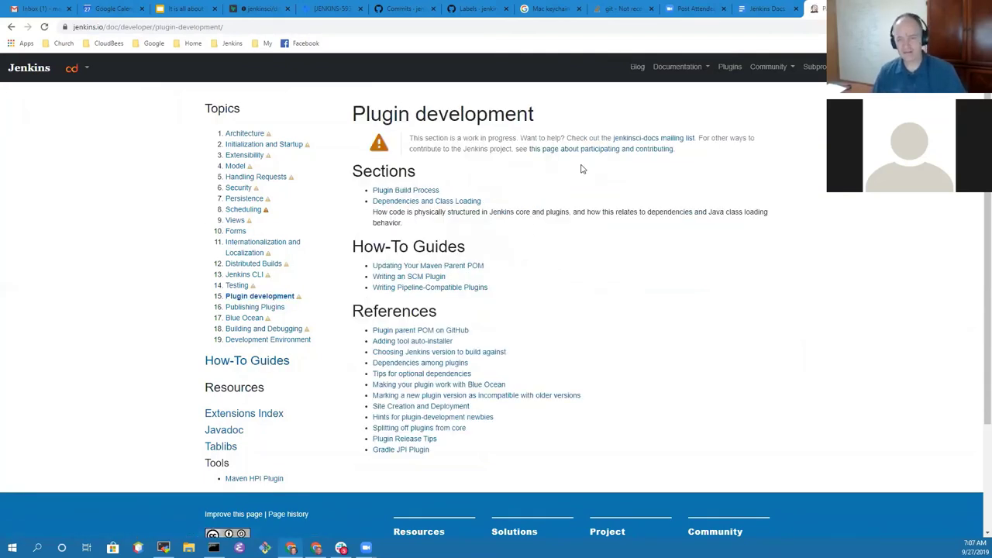
# - View the Jenkins Plugins Index and return to the Docs SIG agenda document
pyautogui.click(730, 67)
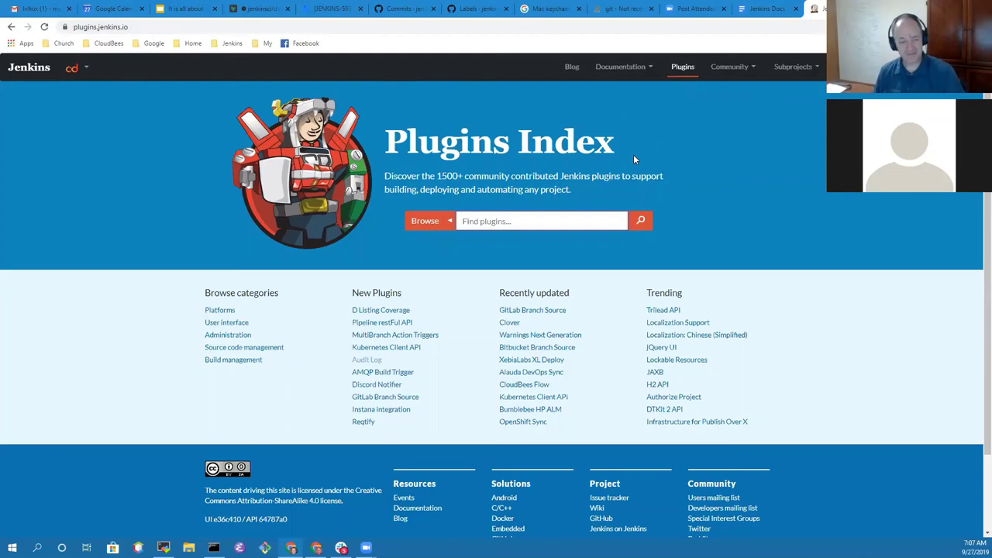
pyautogui.click(767, 8)
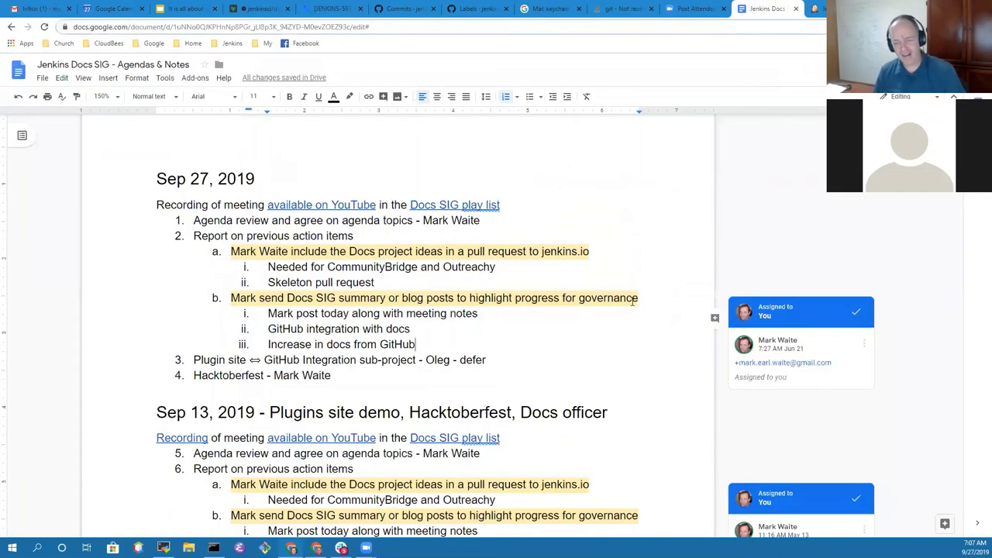